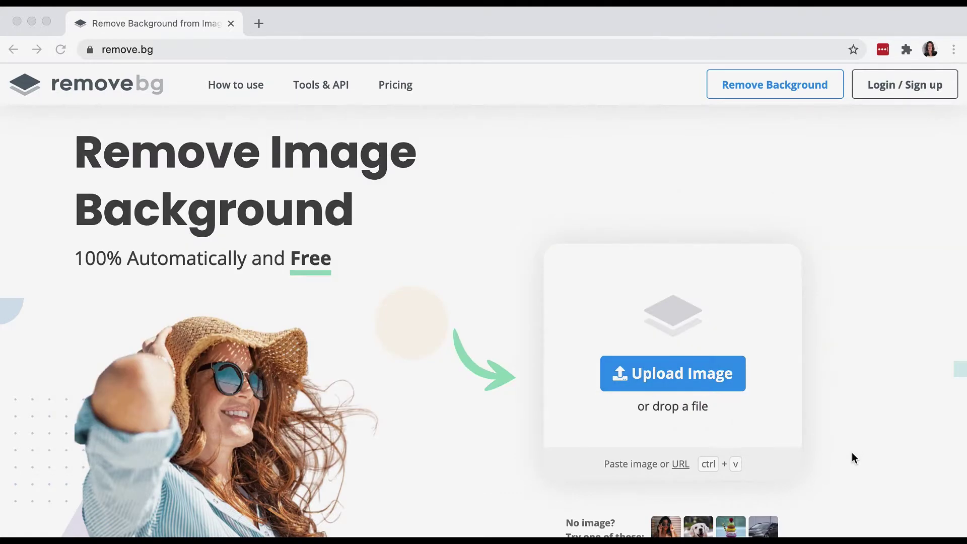
- Upload the pexels JPG photo from the Desktop to remove.bg for background removal
scroll(851, 458, down, 1)
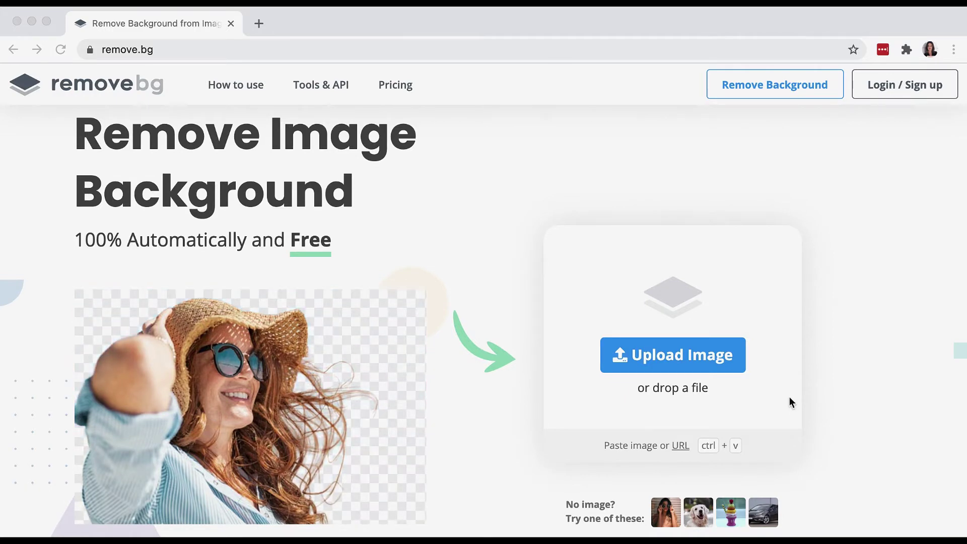
scroll(789, 397, up, 1)
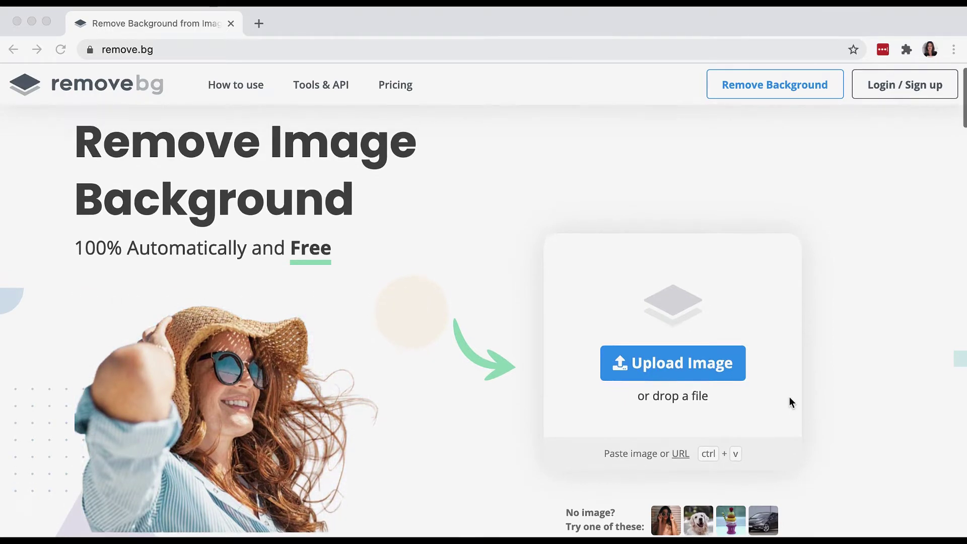
click(679, 363)
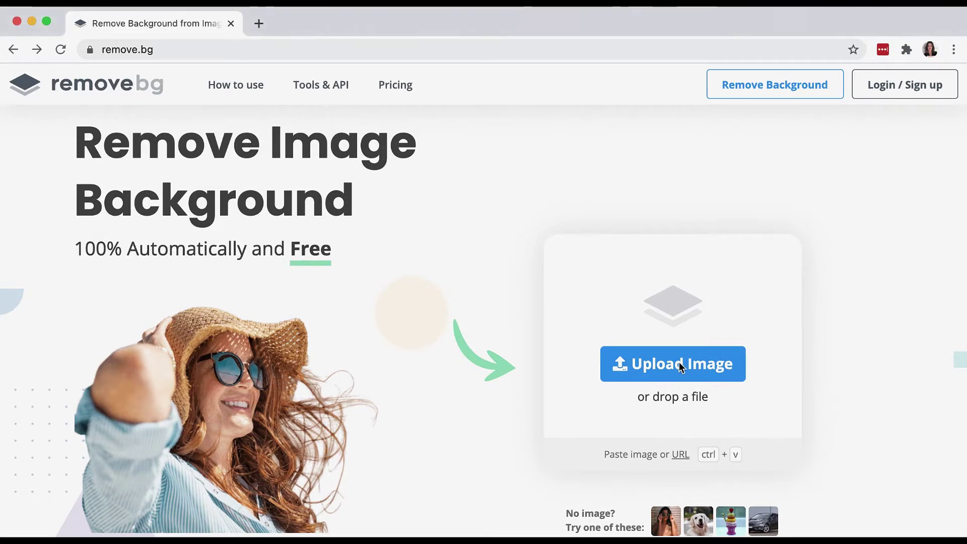
click(698, 366)
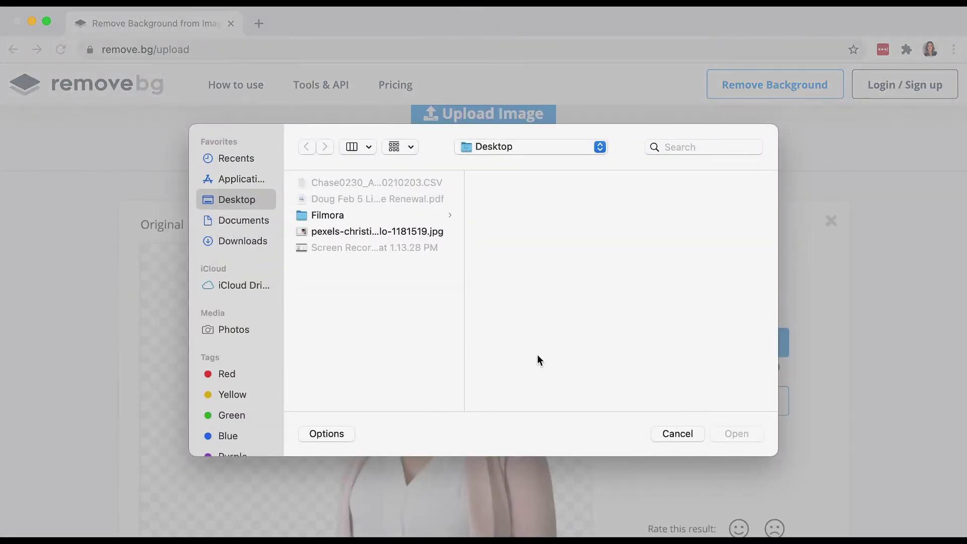
click(335, 231)
double_click(335, 231)
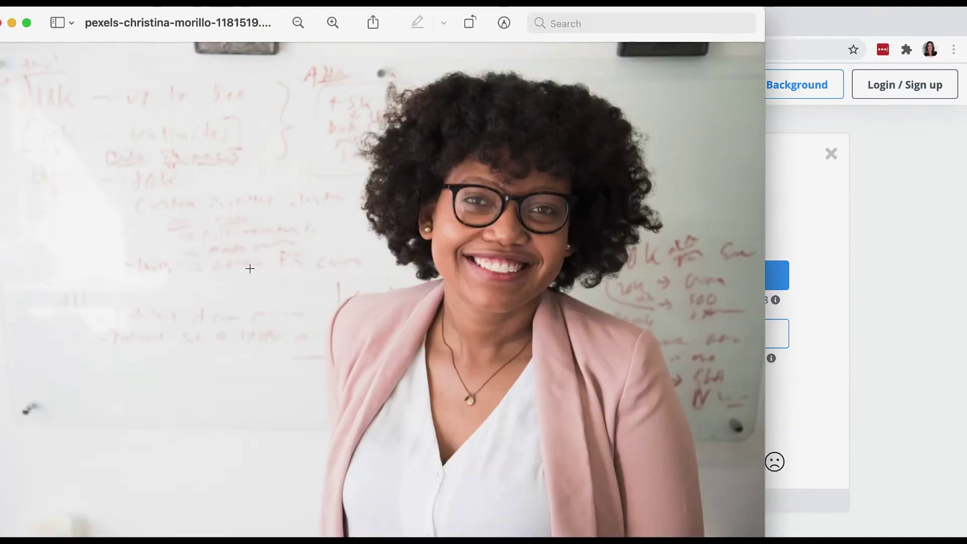
- Close the original photo's preview window and open the background-removed result for editing
click(2, 23)
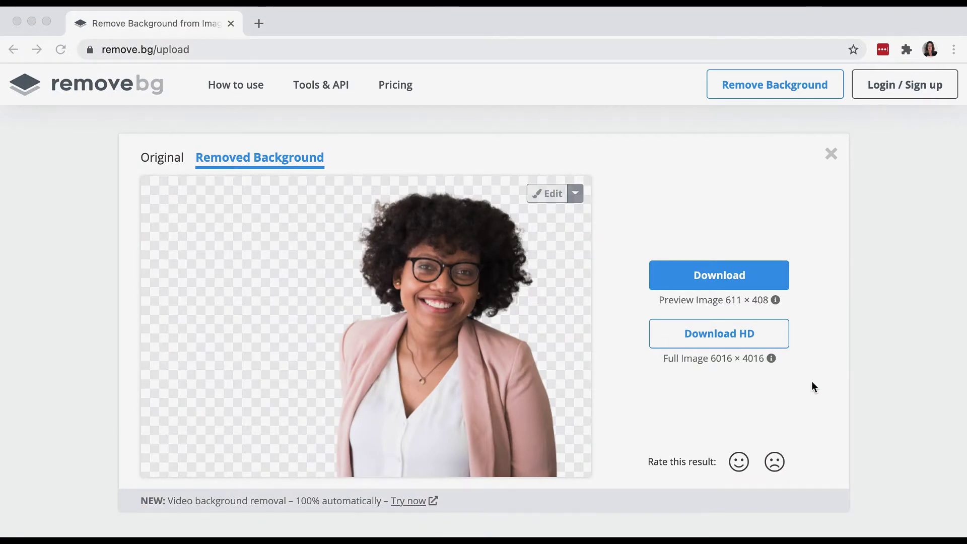
click(752, 199)
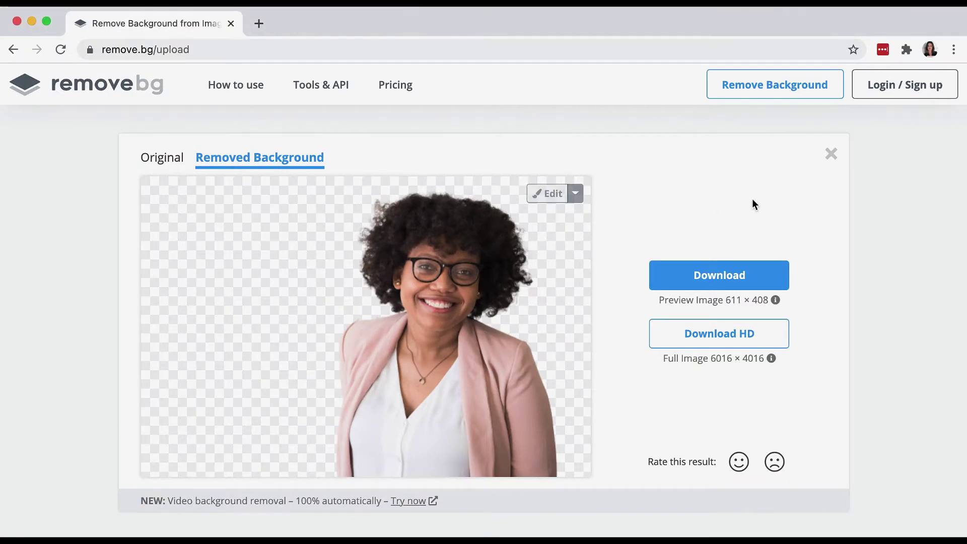
click(547, 194)
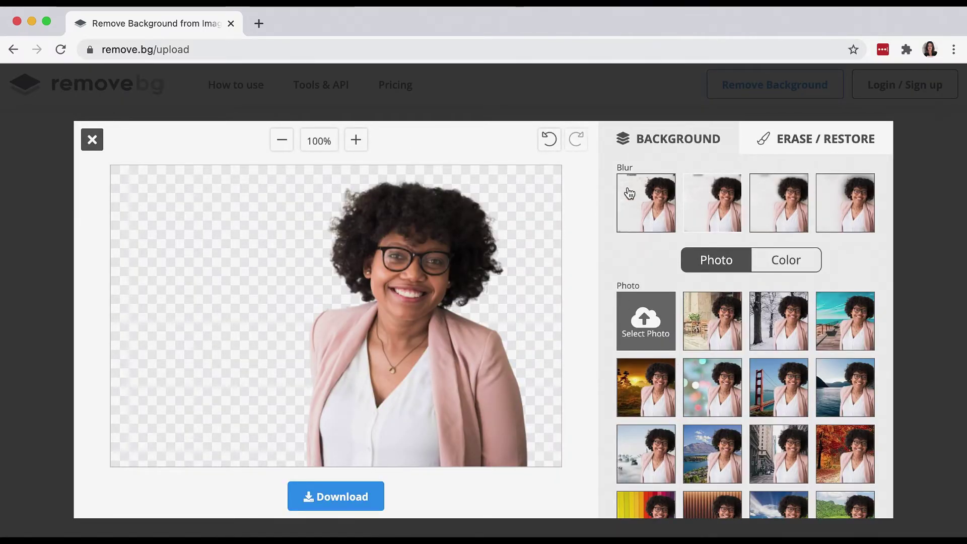
- Try preset photo and solid-color backgrounds, including gray and blue-gray, and return the cutout to a transparent background
click(712, 322)
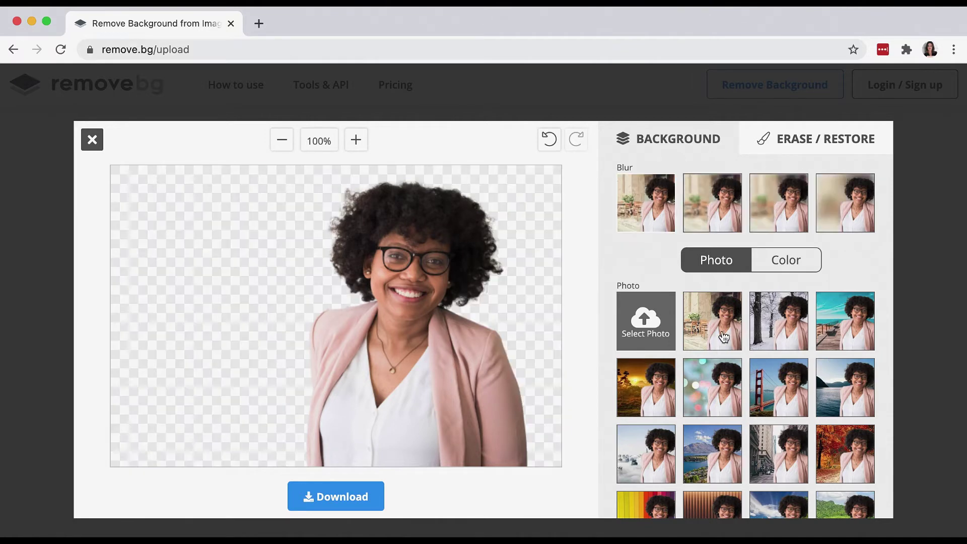
click(780, 338)
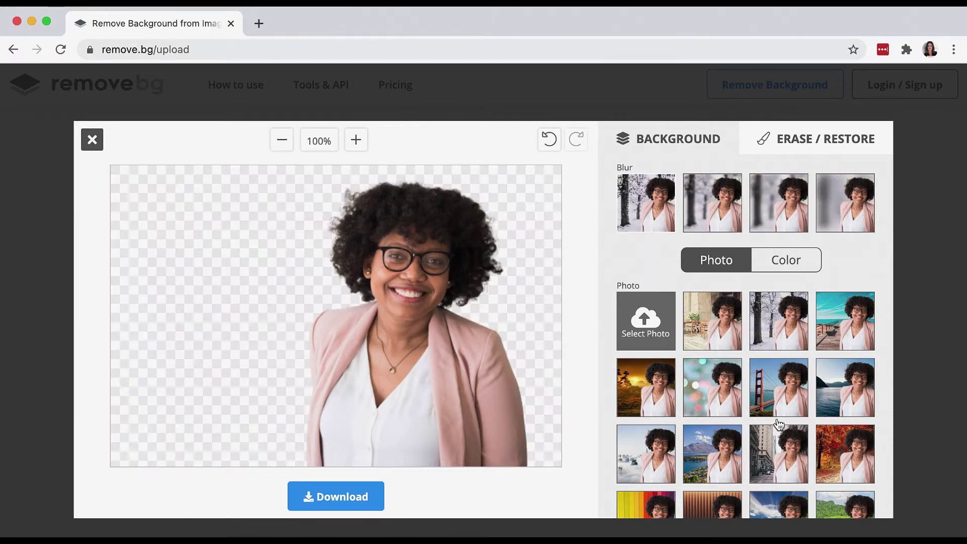
click(789, 263)
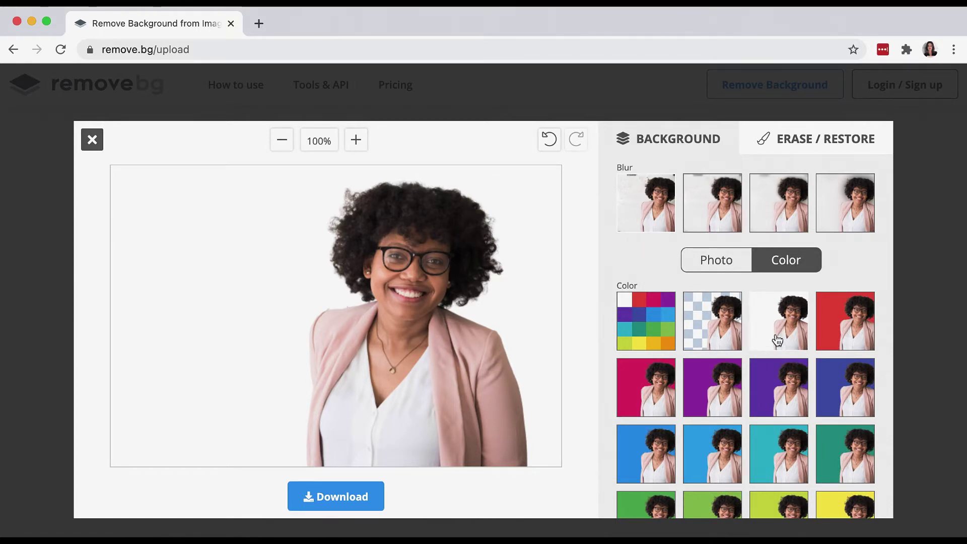
scroll(763, 410, down, 3)
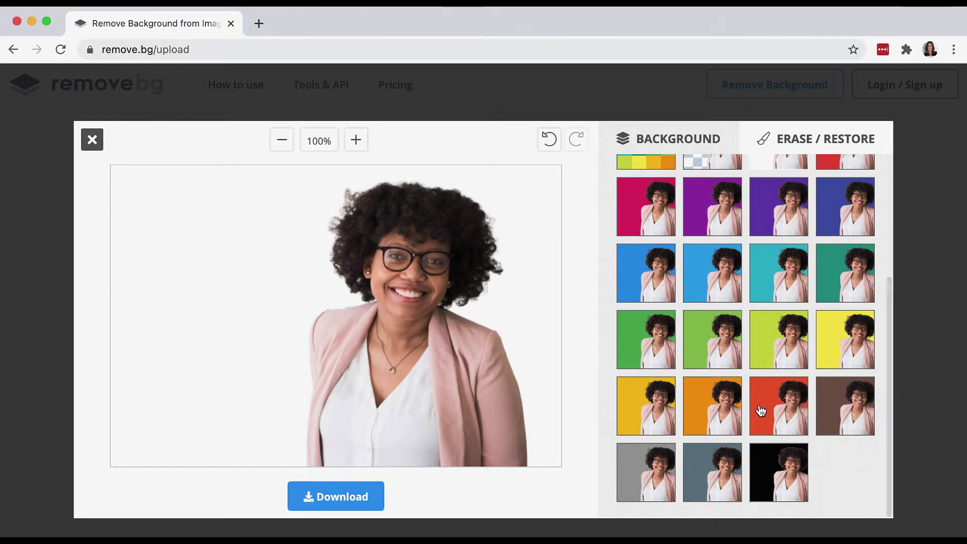
click(648, 476)
click(702, 484)
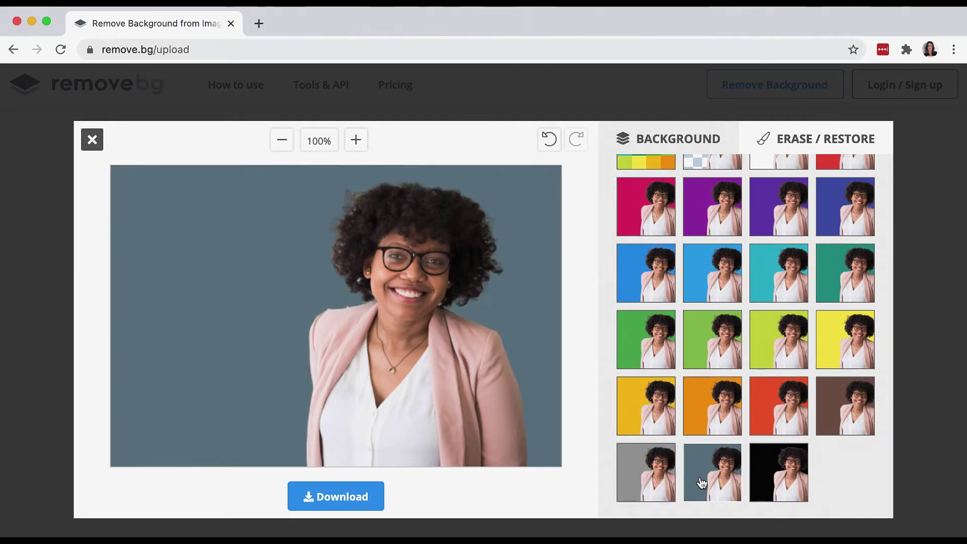
scroll(717, 360, up, 3)
click(715, 316)
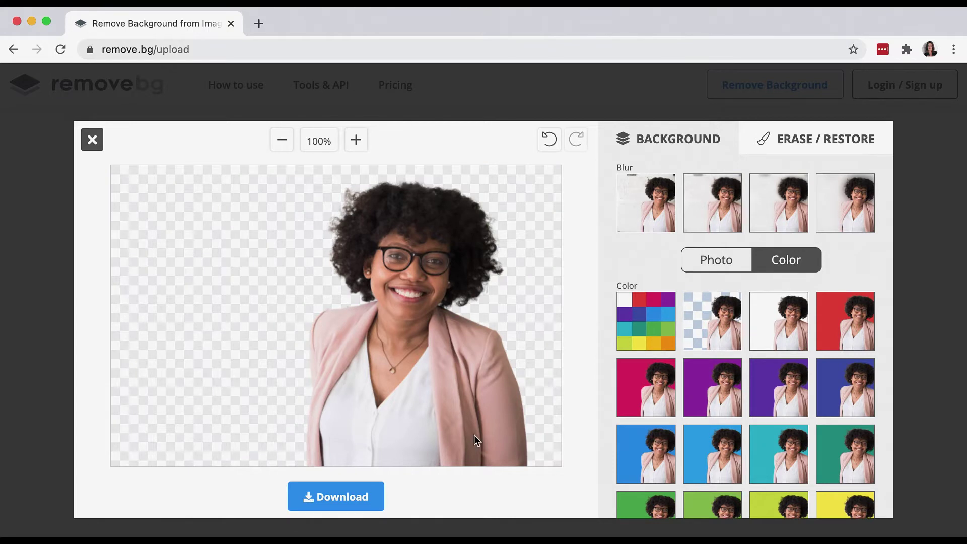
- Try painting the original background back in around the woman's hair with the Restore brush, and undo the strokes
click(820, 151)
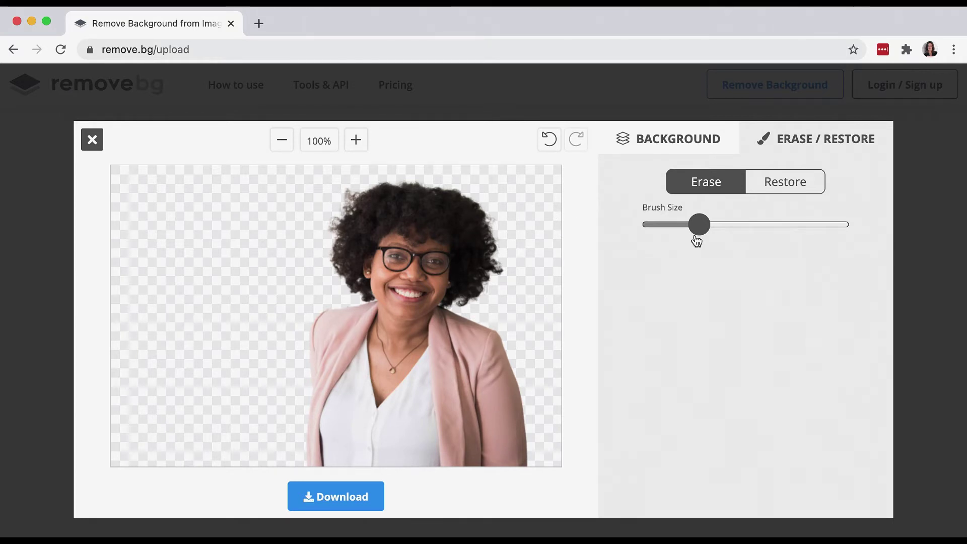
click(797, 186)
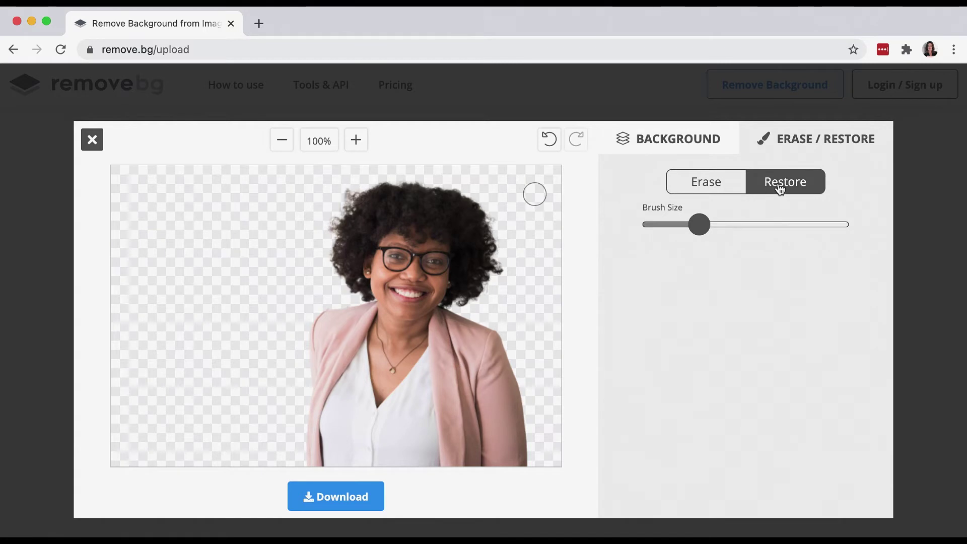
mouse_move(361, 194)
mouse_down()
mouse_move(335, 200)
mouse_move(335, 288)
mouse_move(373, 305)
mouse_move(282, 305)
mouse_move(339, 307)
mouse_move(310, 323)
mouse_move(301, 385)
mouse_move(332, 296)
mouse_up()
mouse_move(404, 181)
mouse_down()
mouse_move(380, 190)
mouse_move(453, 185)
mouse_move(499, 222)
mouse_move(481, 207)
mouse_move(497, 256)
mouse_move(486, 293)
mouse_move(460, 313)
mouse_move(497, 280)
mouse_up()
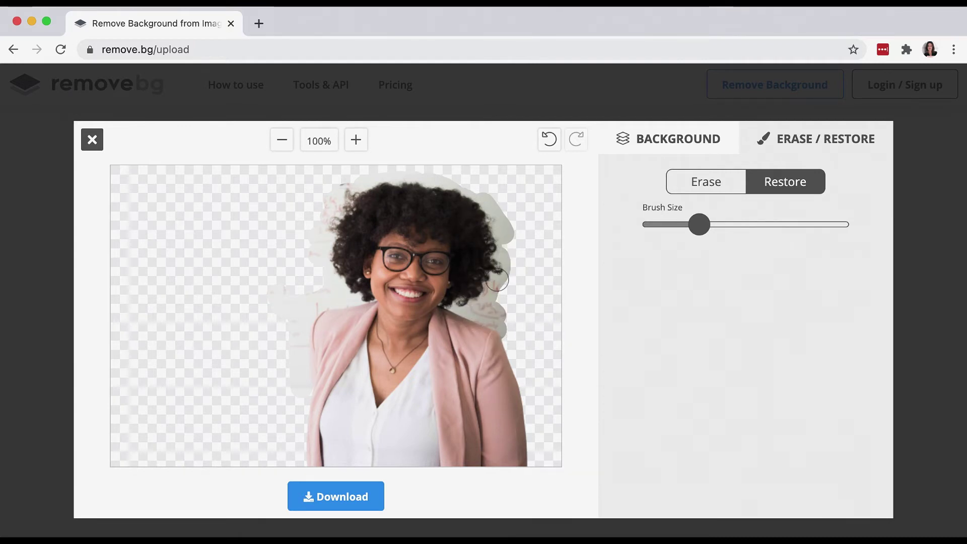
click(549, 146)
click(549, 146)
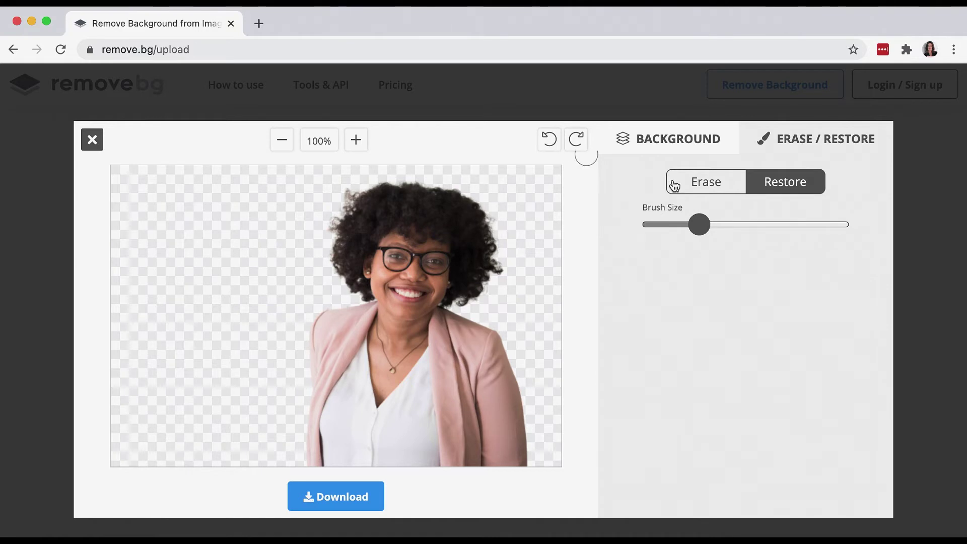
- Erase the leftover background at the upper-left edge of the hair and reduce the brush to its smallest size
click(711, 188)
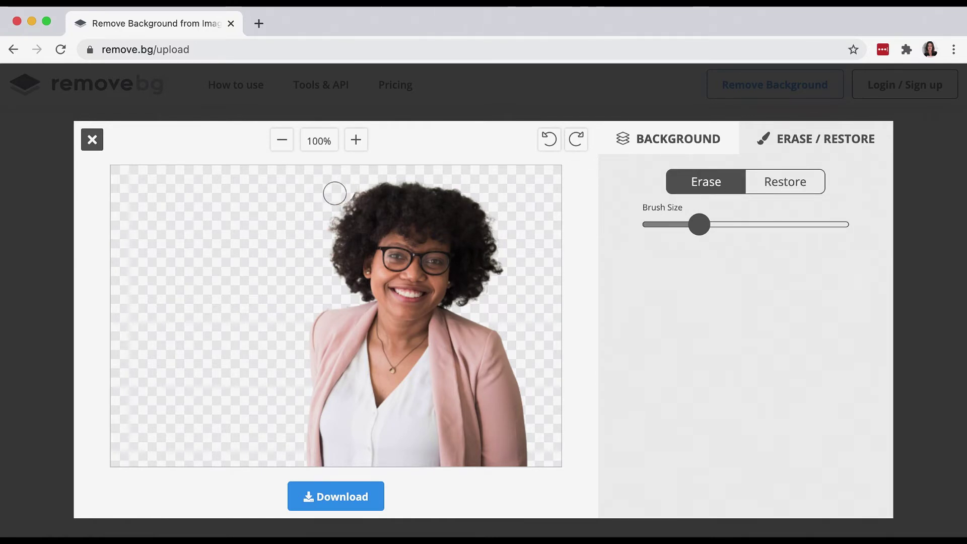
click(334, 193)
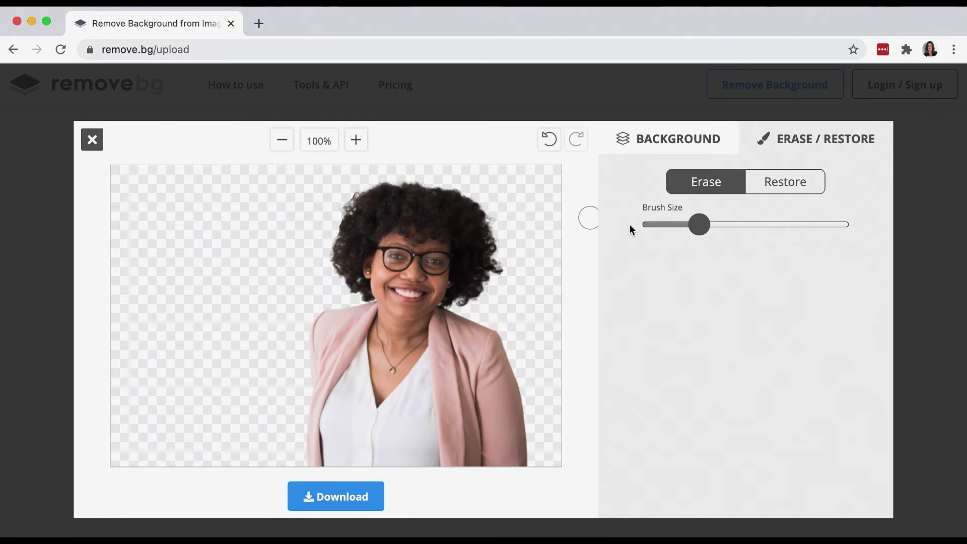
drag(698, 224, 653, 224)
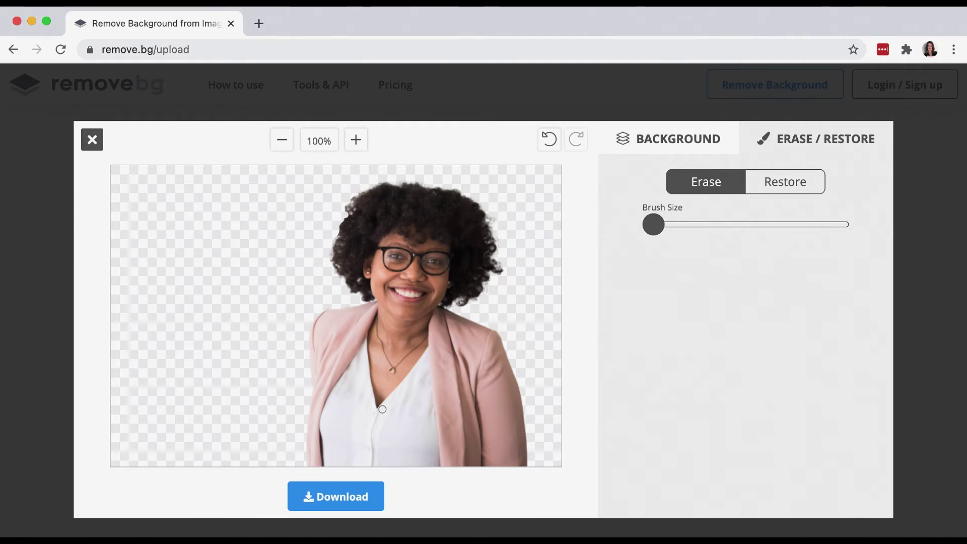
- Download the edited cutout image and dismiss the download dialog
click(355, 500)
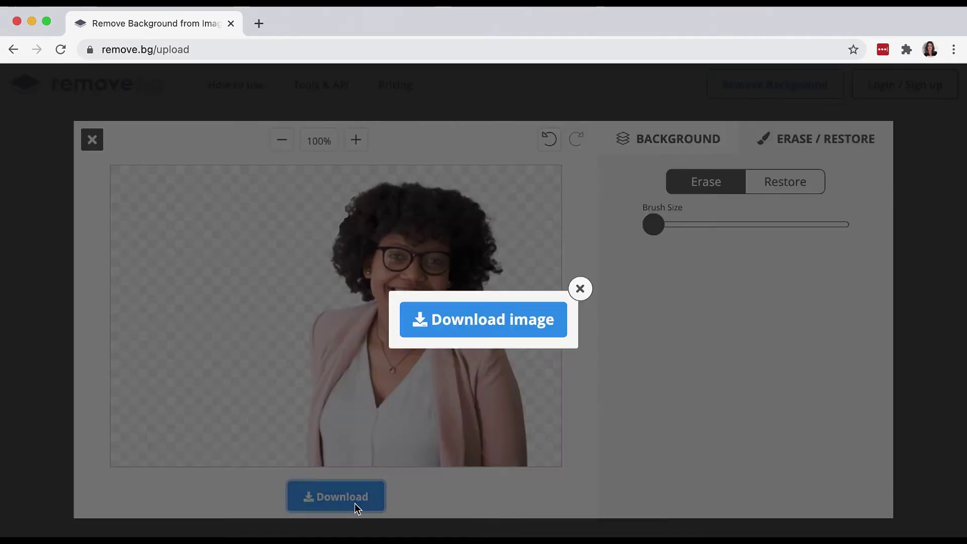
scroll(493, 322, down, 1)
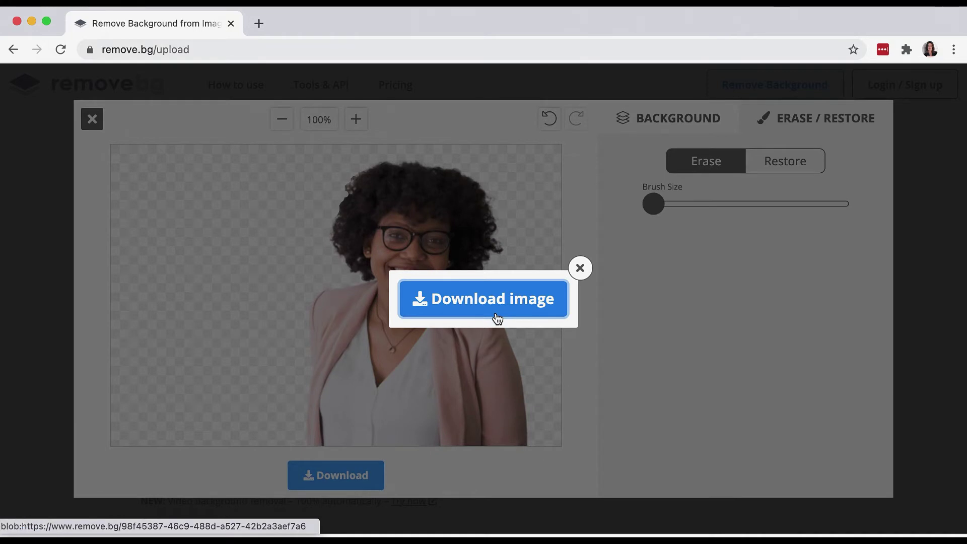
click(580, 267)
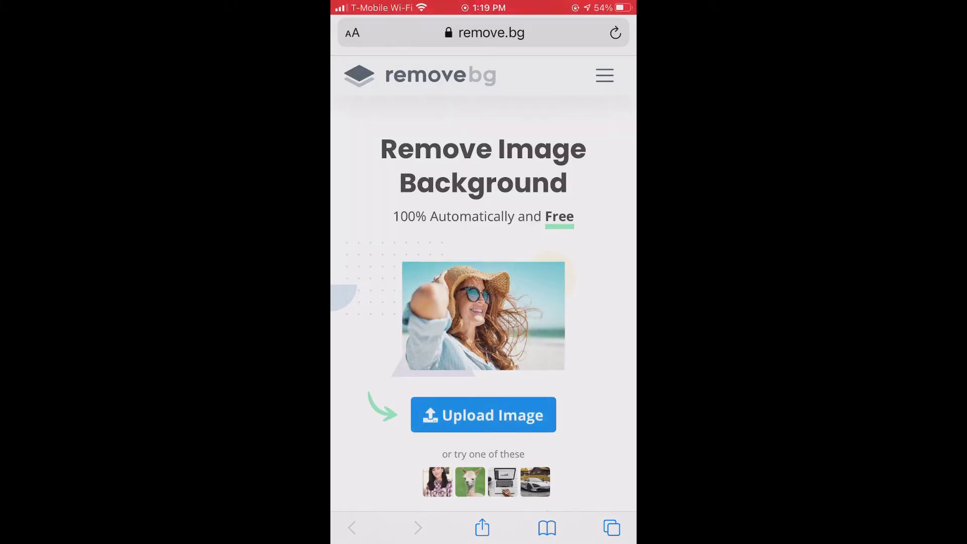
- Upload a photo from the phone's photo library to the mobile remove.bg site
click(484, 414)
click(484, 312)
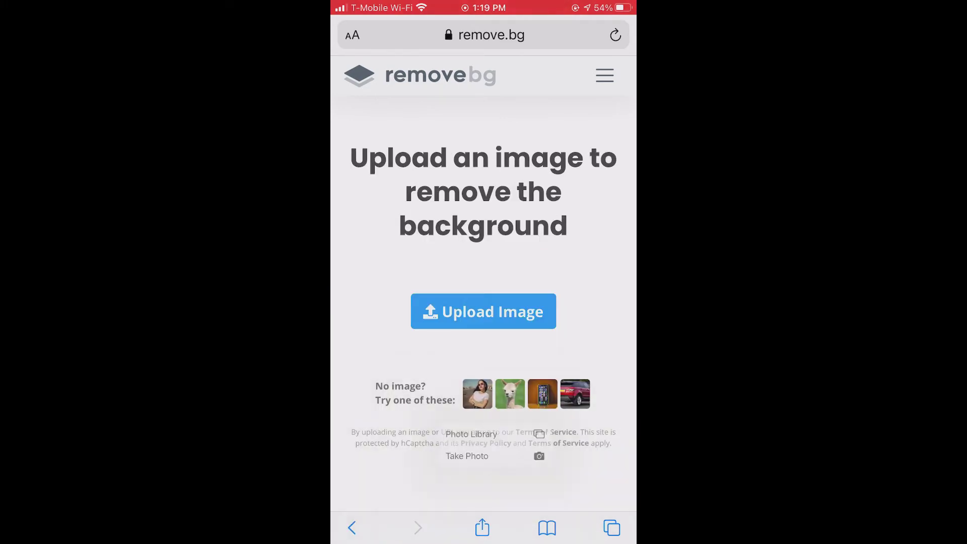
click(484, 311)
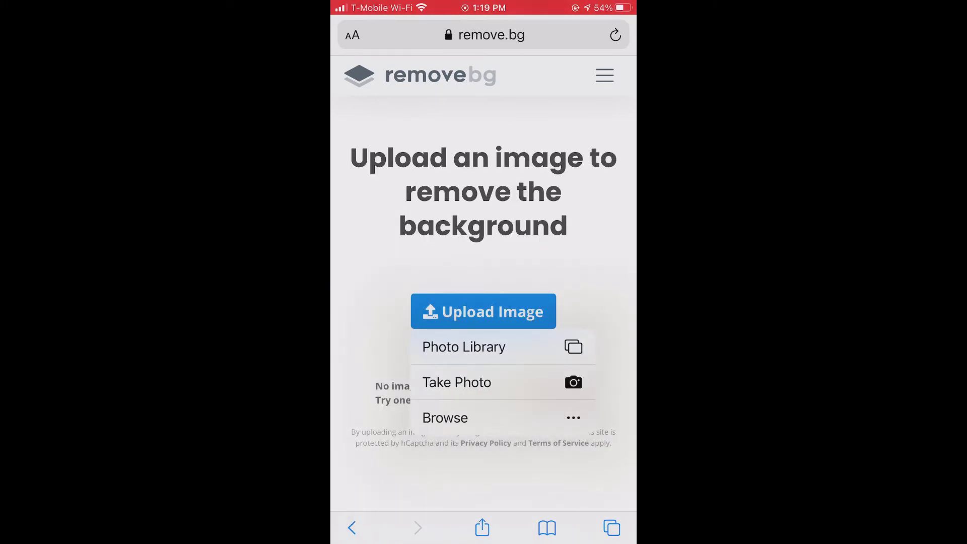
click(463, 346)
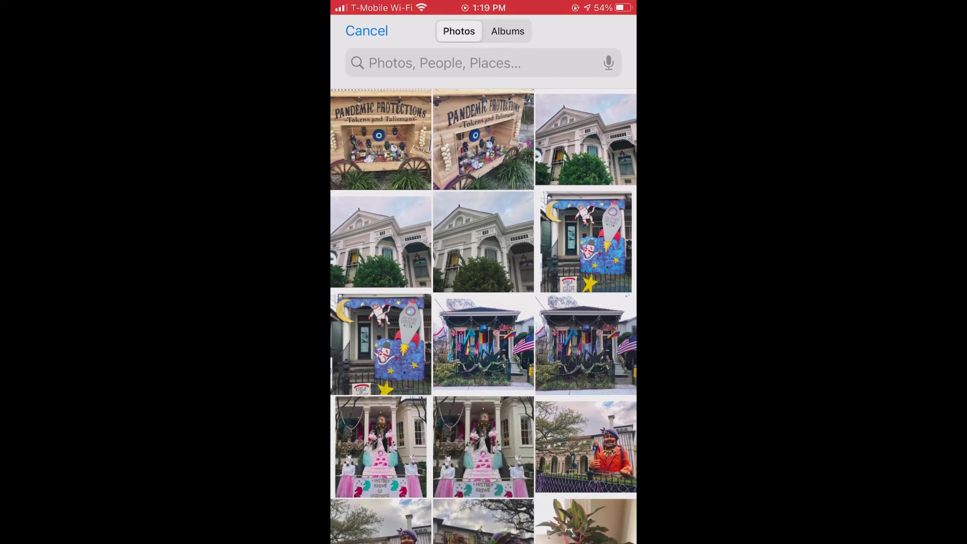
click(585, 139)
click(604, 517)
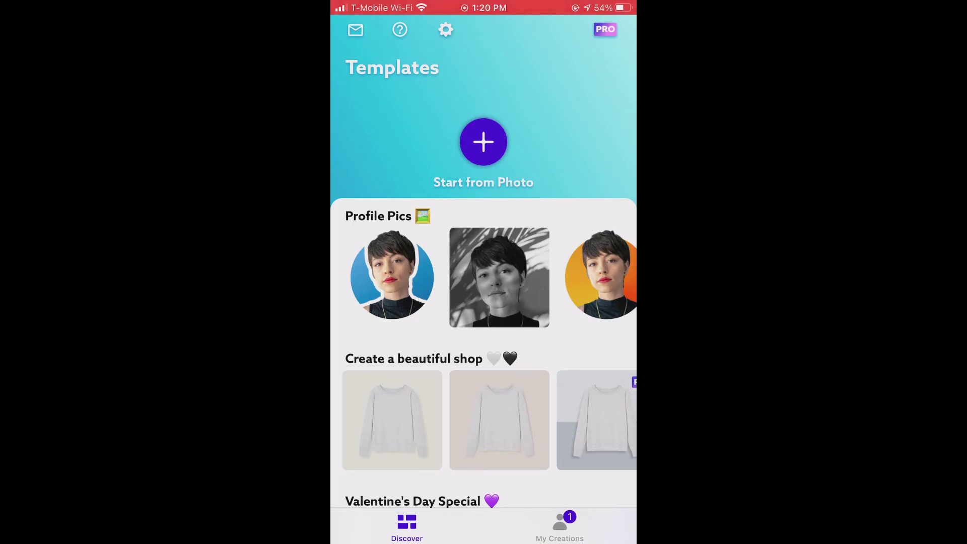
- Switch to the phone's photo template app and look through the Profile Pics templates
drag(579, 333, 418, 337)
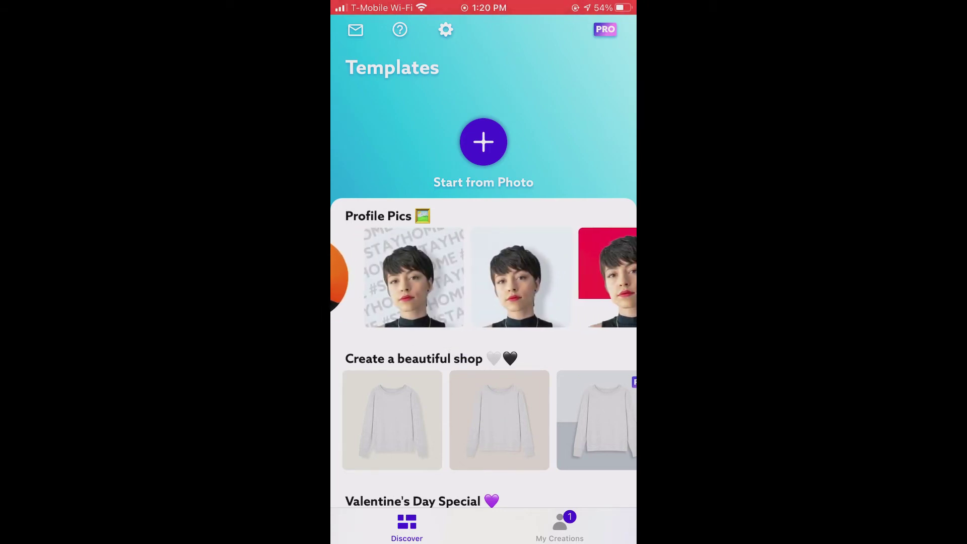
drag(586, 318, 455, 328)
drag(559, 318, 456, 319)
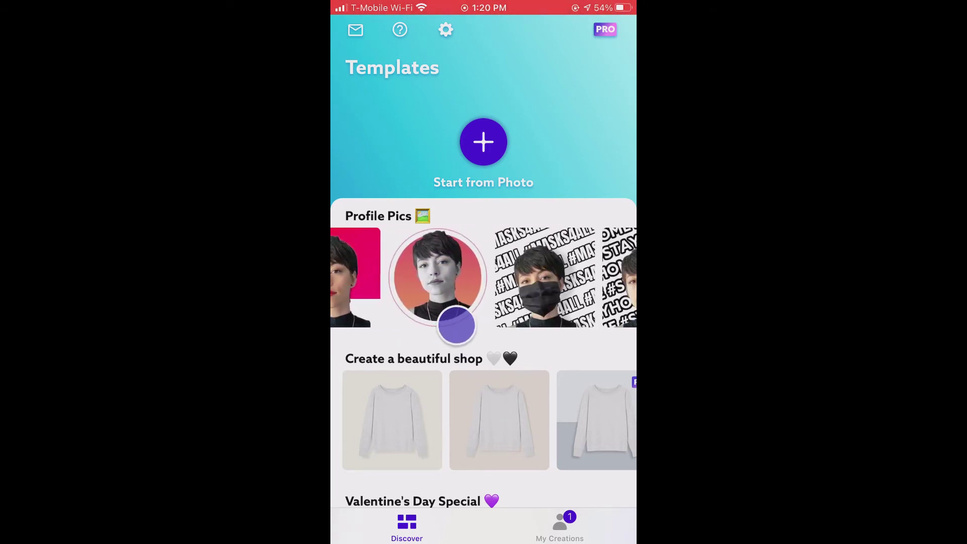
drag(564, 306, 455, 320)
drag(587, 287, 459, 307)
drag(465, 309, 582, 310)
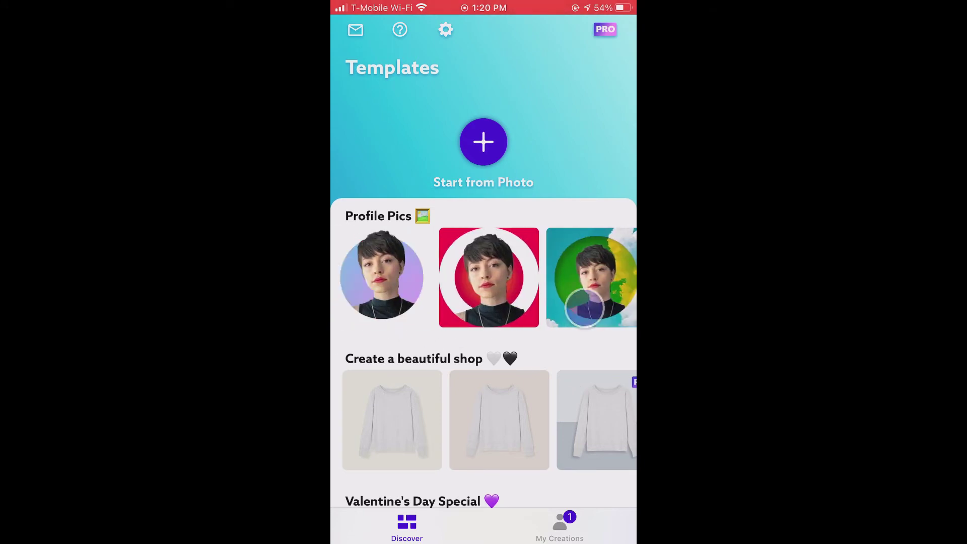
drag(466, 315, 584, 323)
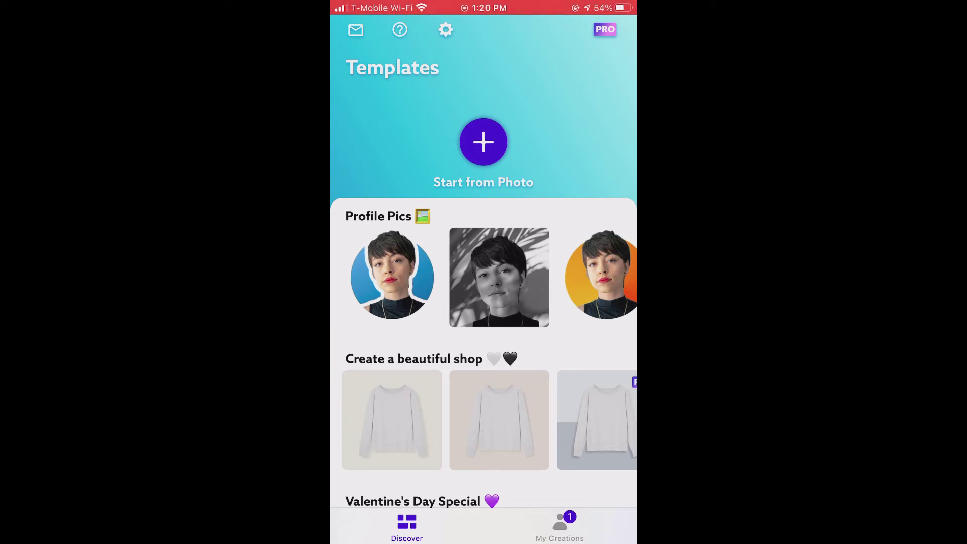
- Start from a library photo of the woman in a black cap holding a patterned mug
click(483, 141)
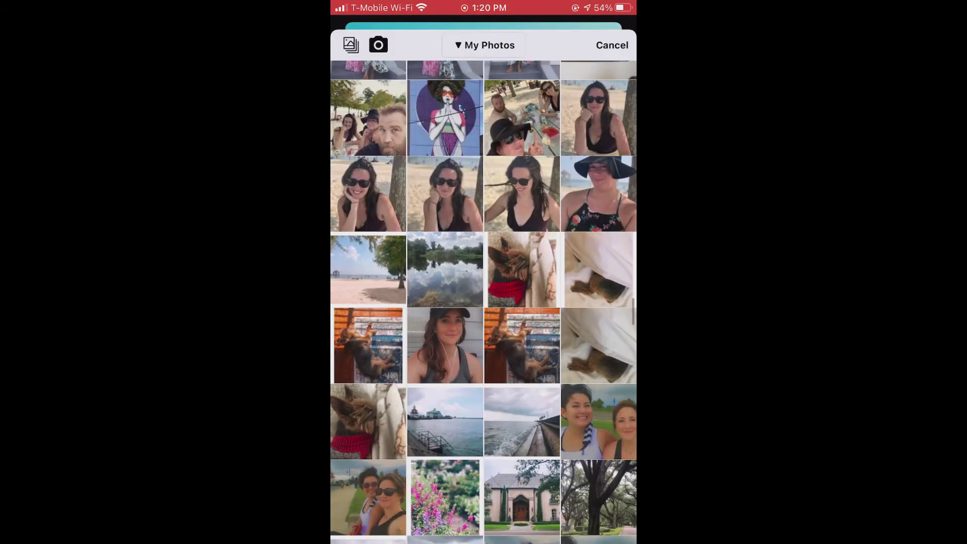
click(447, 345)
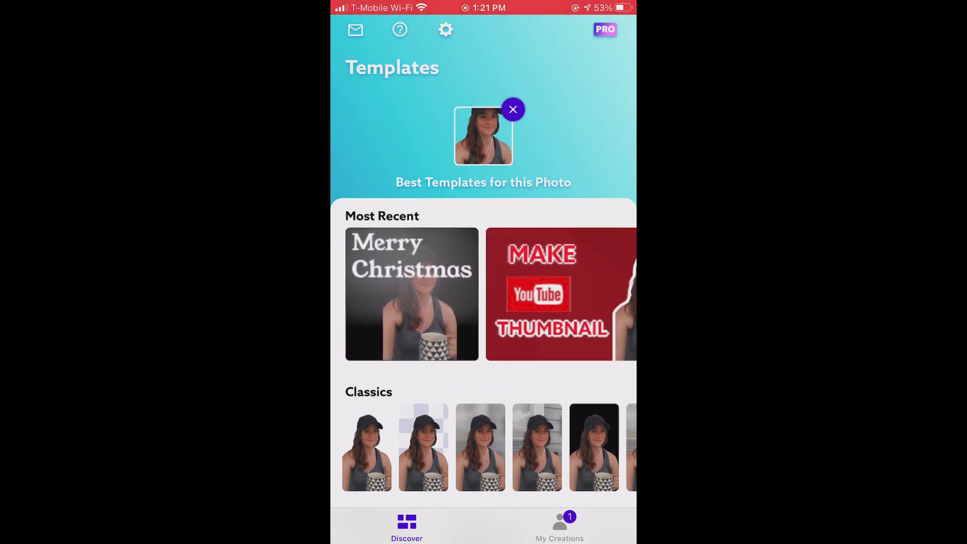
- Look through the Most Recent, Profile Pics and shop templates generated with the chosen photo
drag(579, 307, 386, 307)
drag(383, 341, 556, 343)
drag(423, 335, 536, 377)
drag(418, 352, 509, 367)
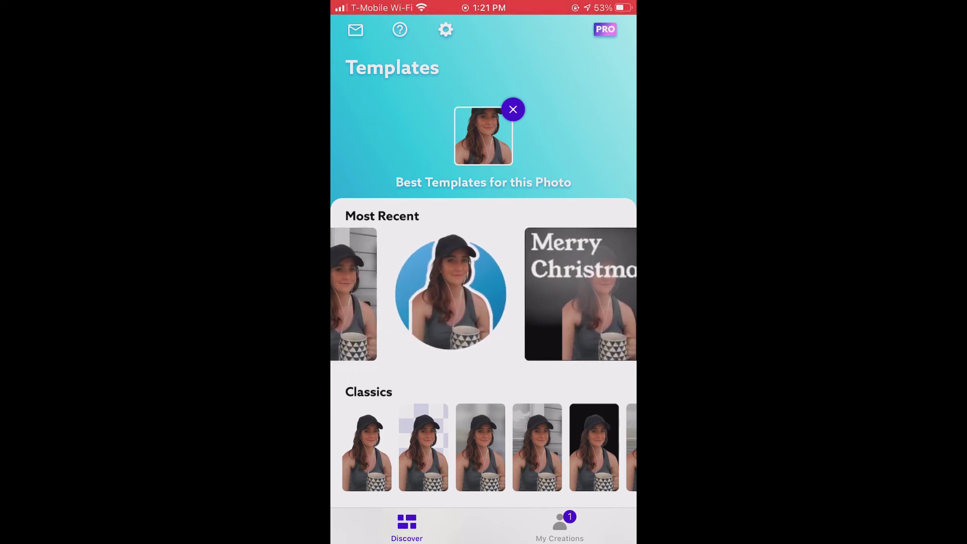
scroll(423, 296, down, 10)
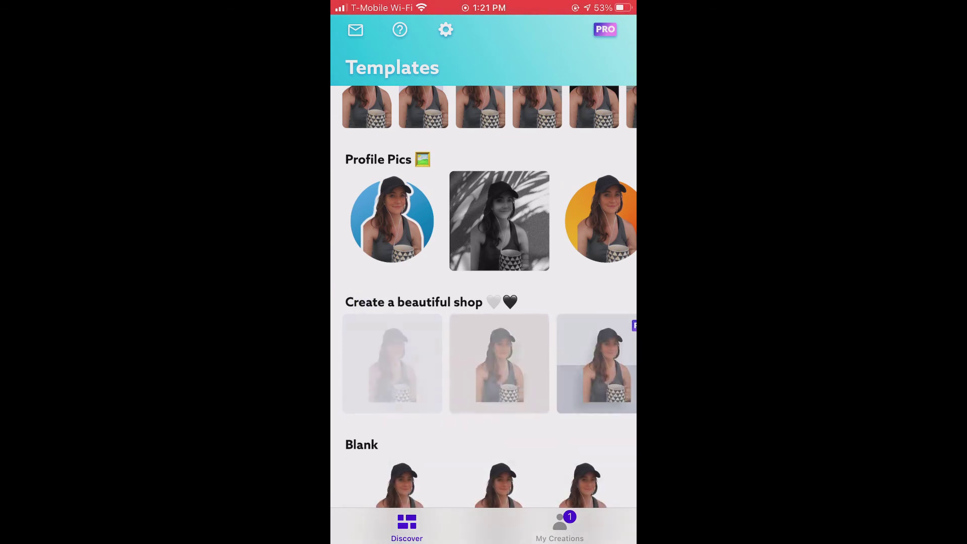
- Open the Profile Pics template with the blue circle and white outline for editing
drag(354, 271, 354, 287)
drag(503, 282, 537, 276)
drag(397, 406, 347, 418)
click(391, 249)
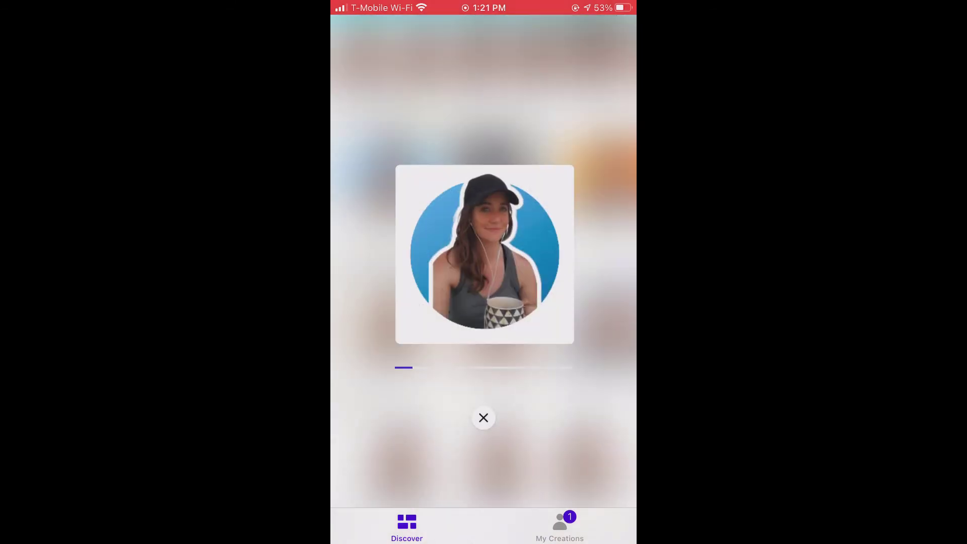
click(392, 250)
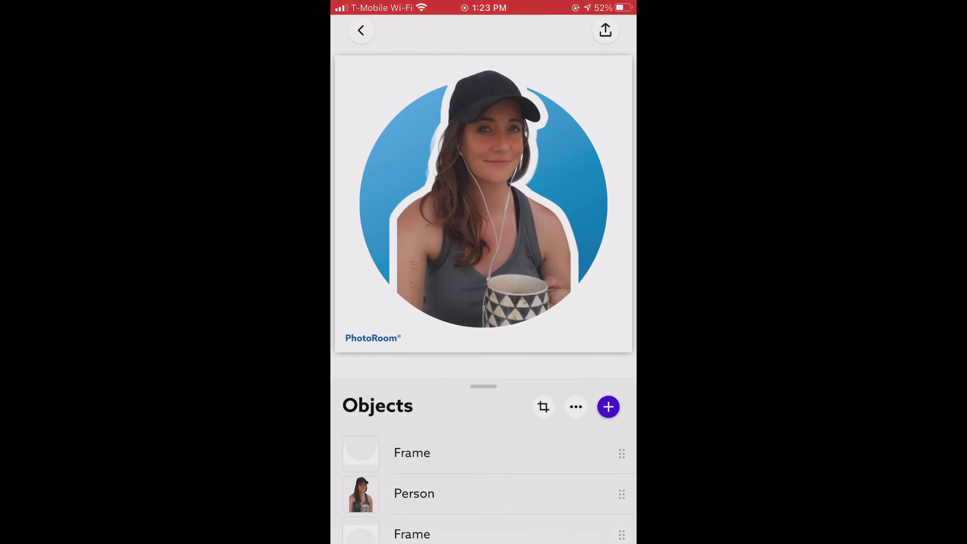
- Enlarge and reposition the Person cutout within the blue circle, and return to the templates
click(438, 489)
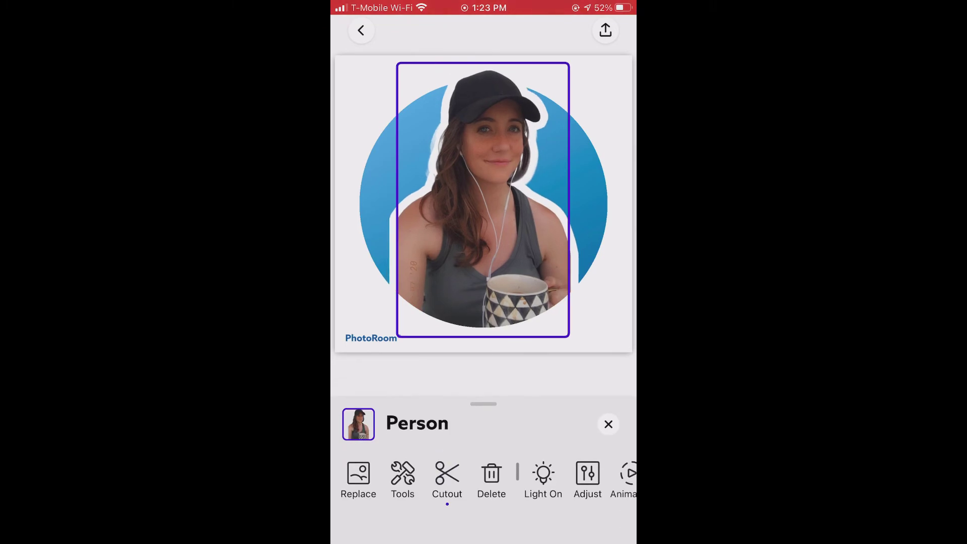
drag(520, 213, 528, 211)
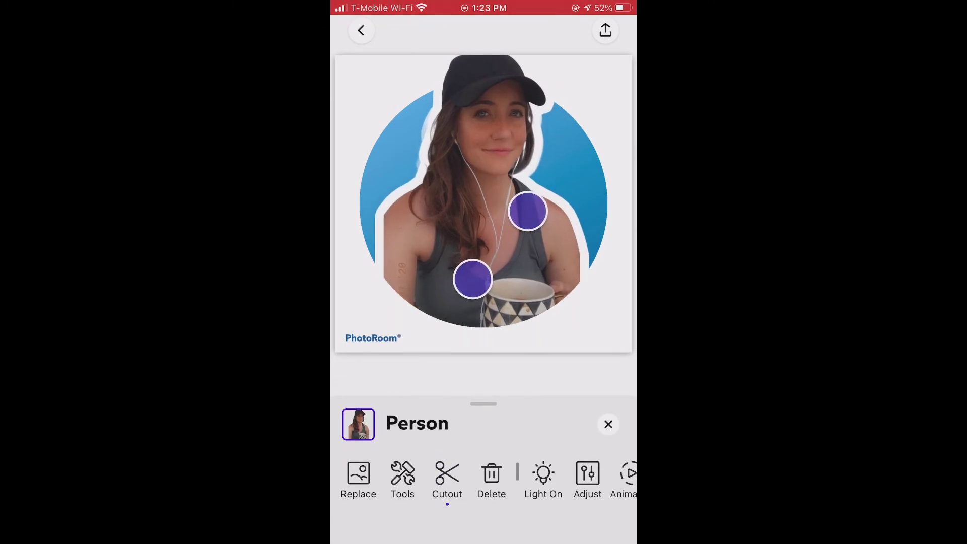
drag(472, 279, 482, 317)
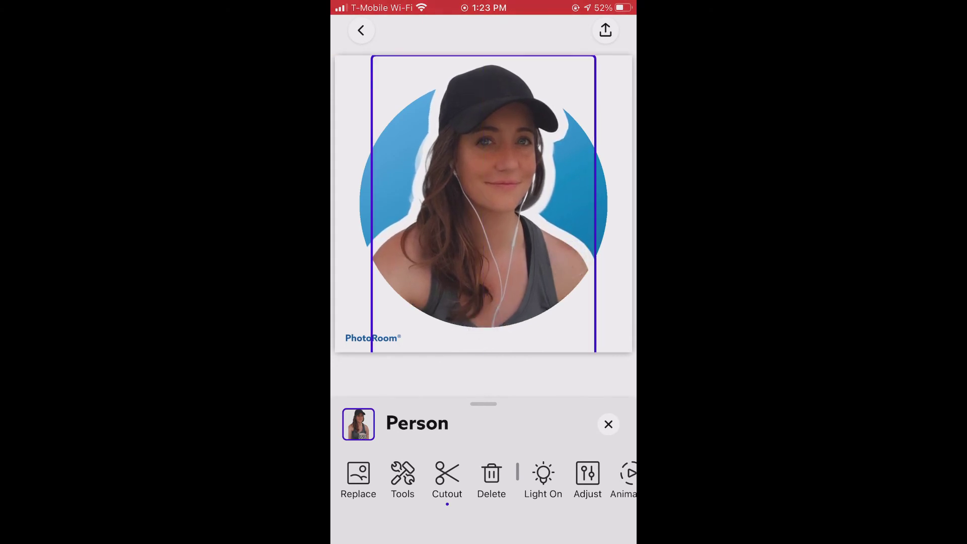
click(358, 32)
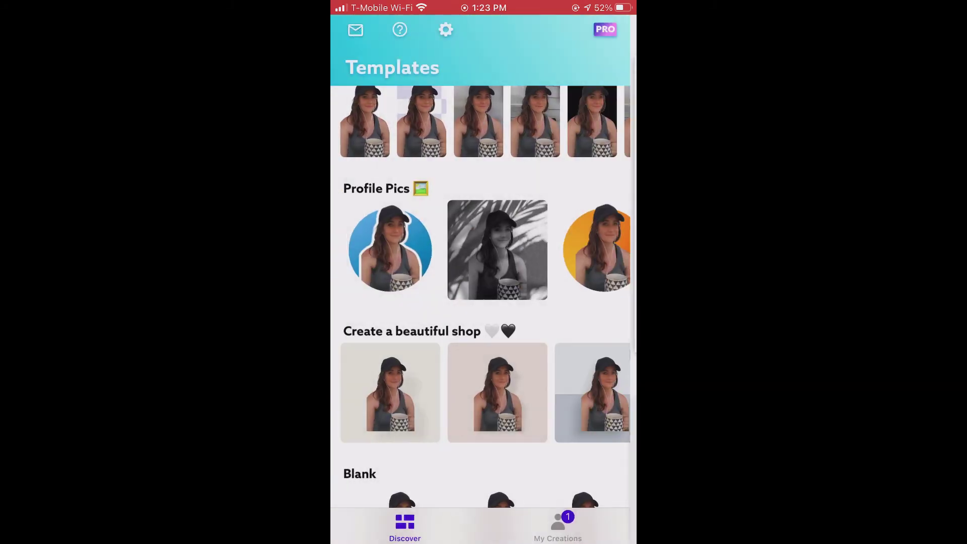
- Reopen the blue circle profile template, enlarge the Person cutout to fill the circle, and look through its editing options
click(385, 262)
drag(507, 243, 513, 263)
click(443, 481)
drag(537, 498, 544, 362)
drag(599, 496, 361, 500)
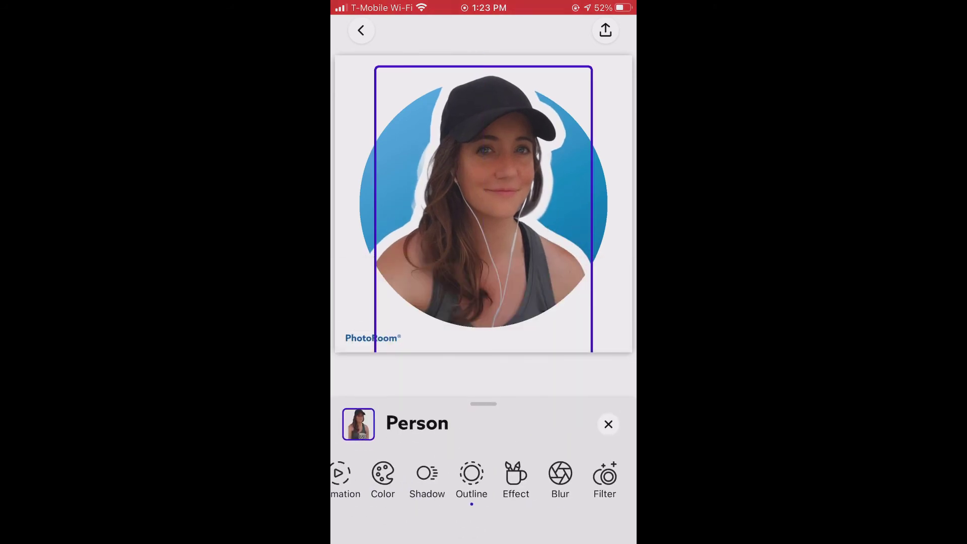
- Change the background behind the Person cutout to a green gradient
click(608, 424)
drag(508, 517, 520, 383)
click(425, 441)
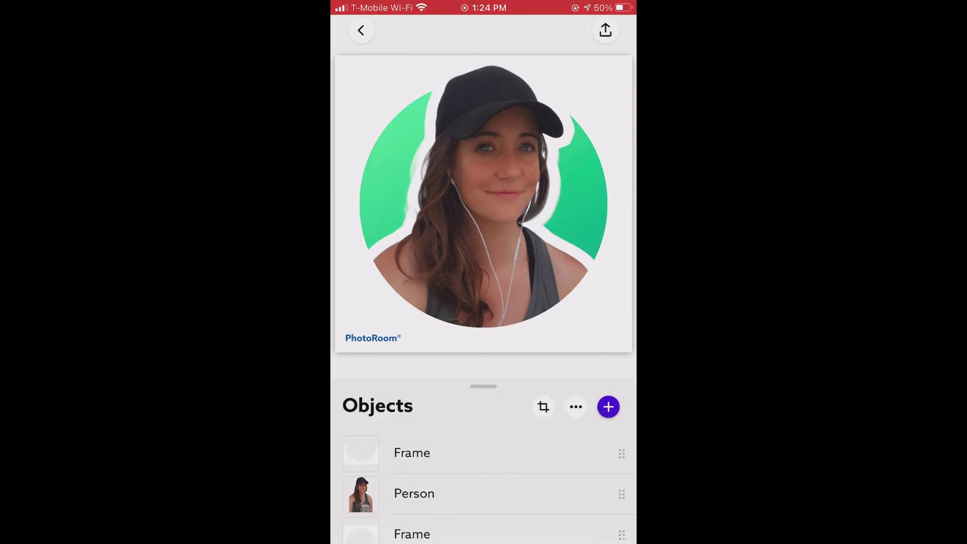
- Save the finished profile picture to the phone's photo library and open the saved image there
click(606, 30)
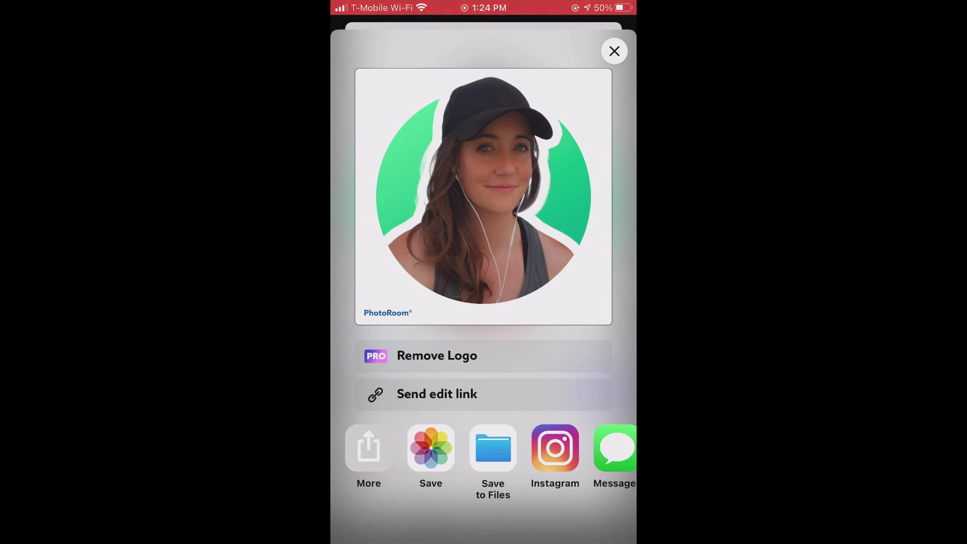
click(430, 448)
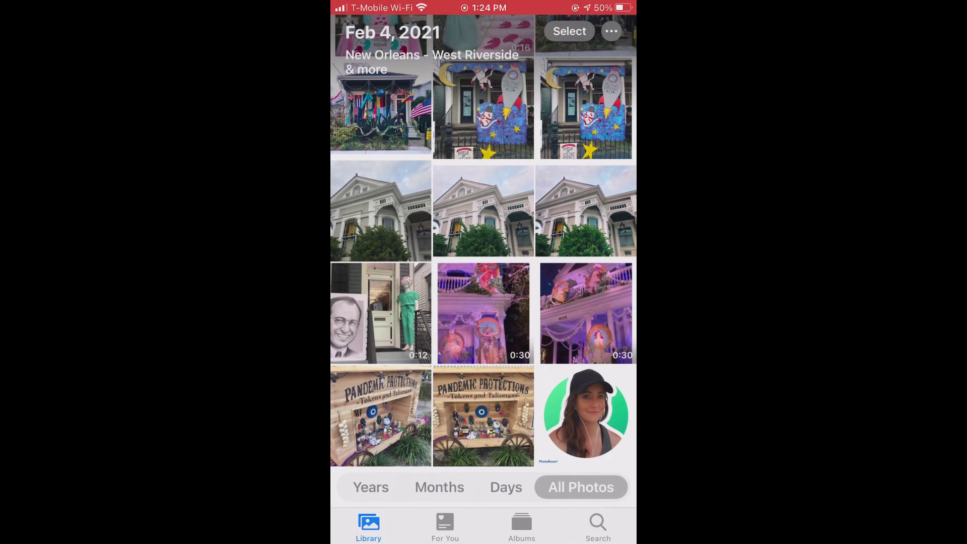
click(582, 416)
- Crop the saved picture closely around the circle on all sides, cutting off the PhotoRoom logo, and view it full screen
click(609, 30)
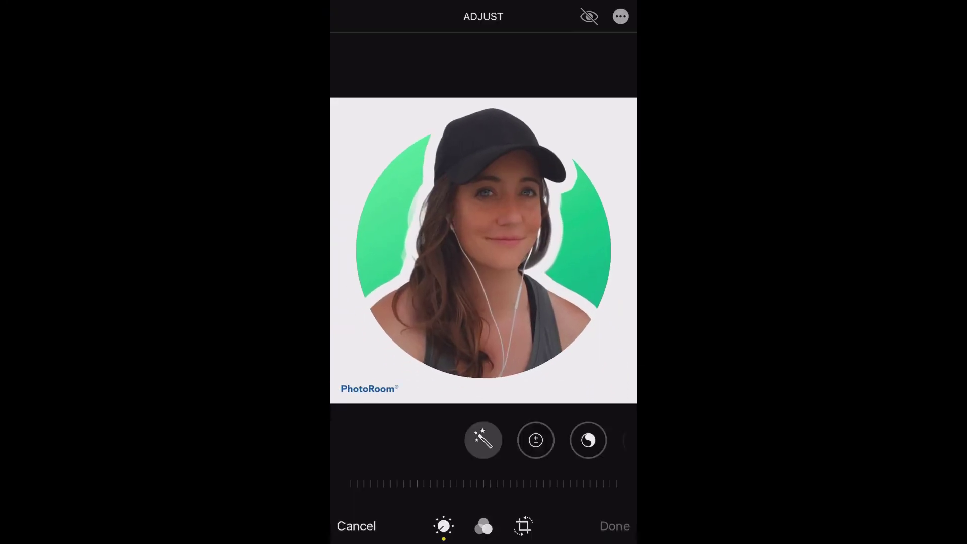
click(523, 526)
drag(483, 371, 483, 349)
drag(484, 78, 483, 83)
drag(337, 348, 356, 345)
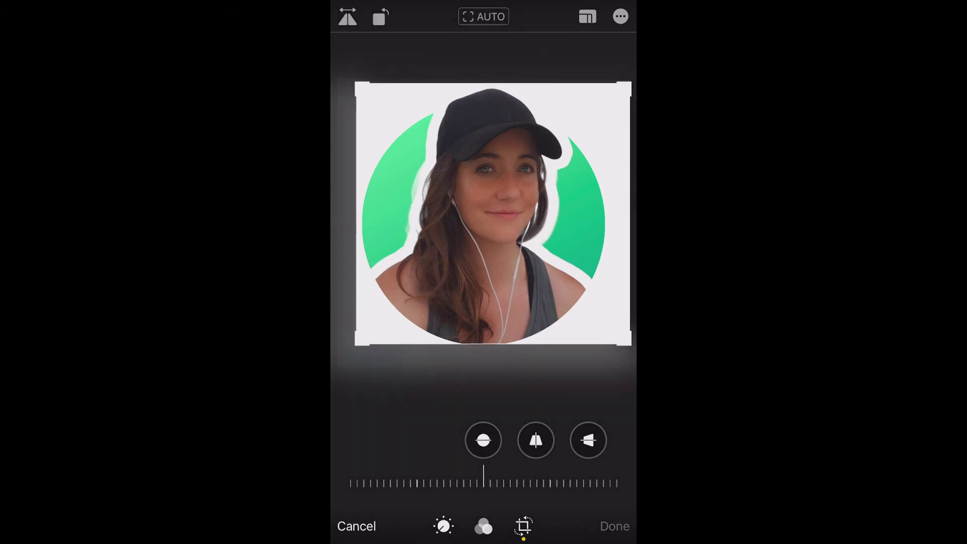
drag(629, 214, 609, 214)
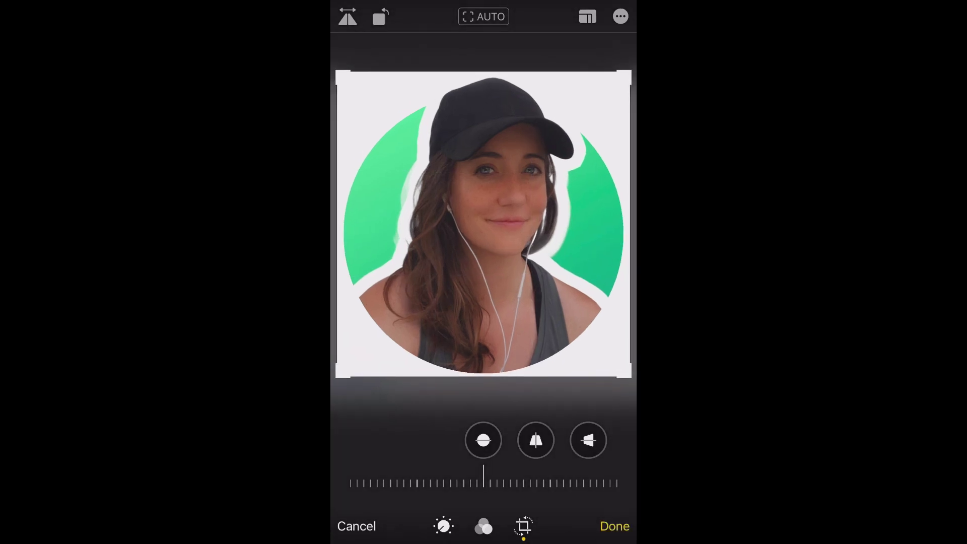
click(615, 526)
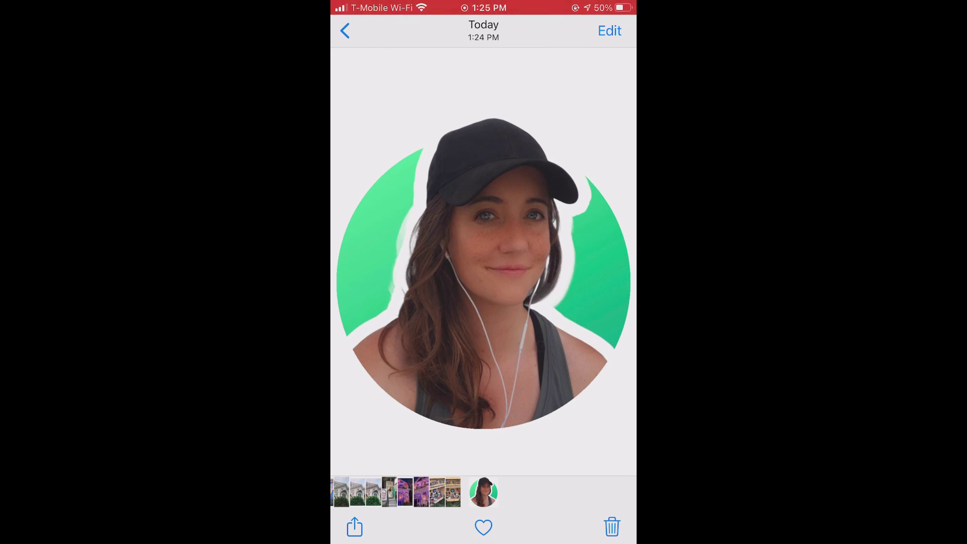
click(483, 272)
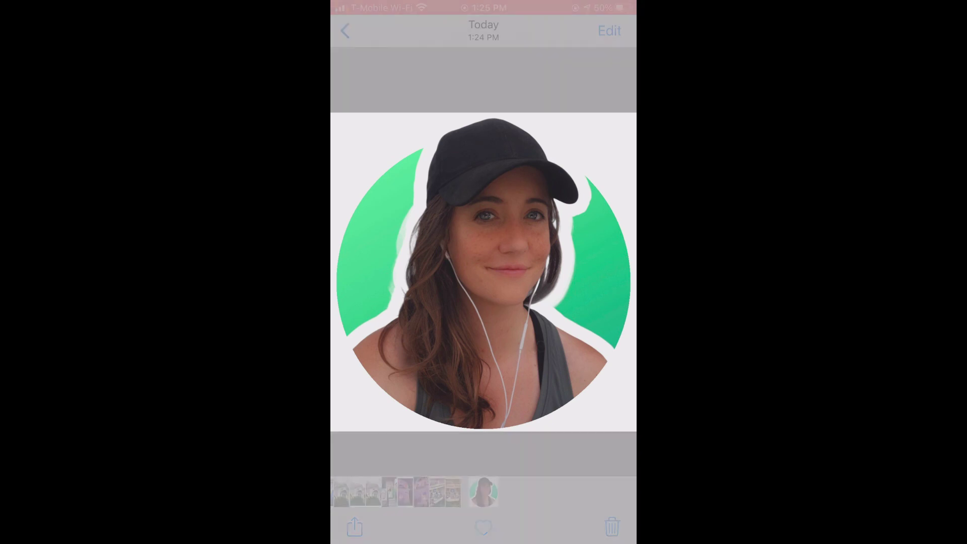